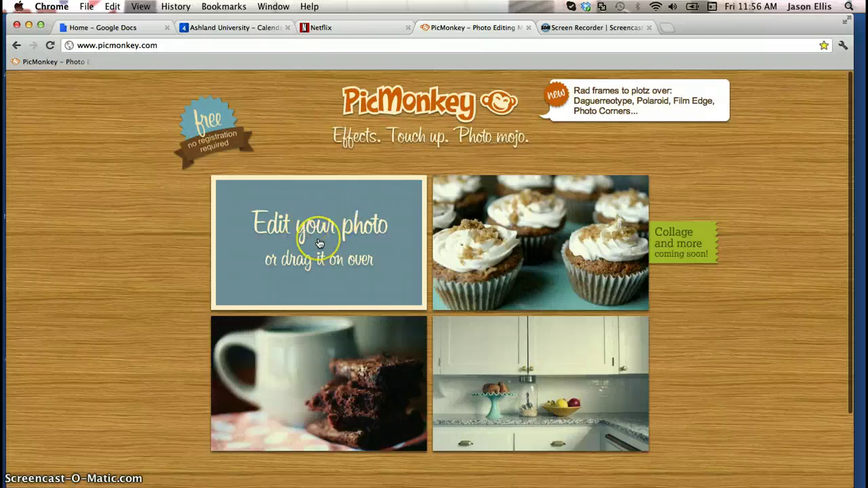
- Open the photo 100_0539.JPG from the Desktop for editing
{"action": "left_click", "coordinate": [320, 243]}
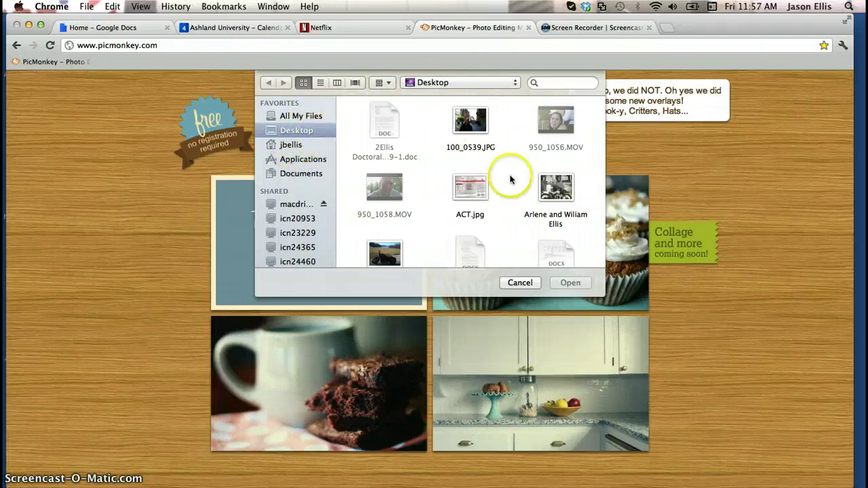
{"action": "scroll", "coordinate": [511, 179], "scroll_direction": "down", "scroll_amount": 10}
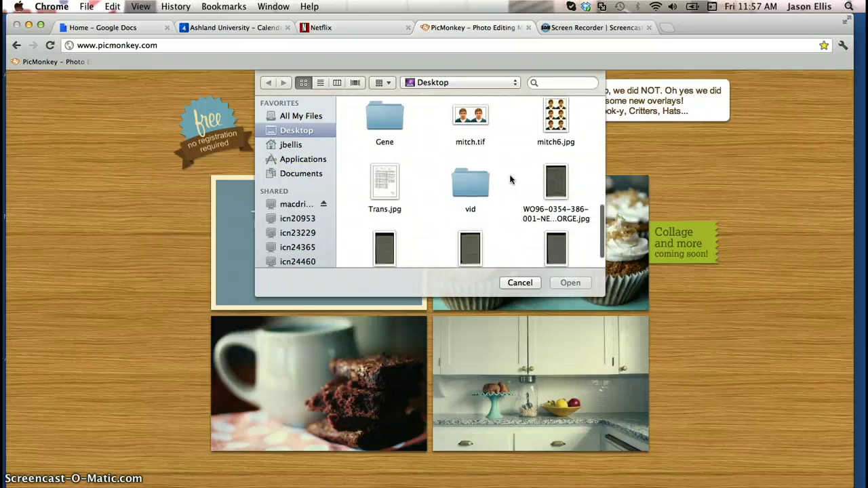
{"action": "scroll", "coordinate": [510, 179], "scroll_direction": "up", "scroll_amount": 10}
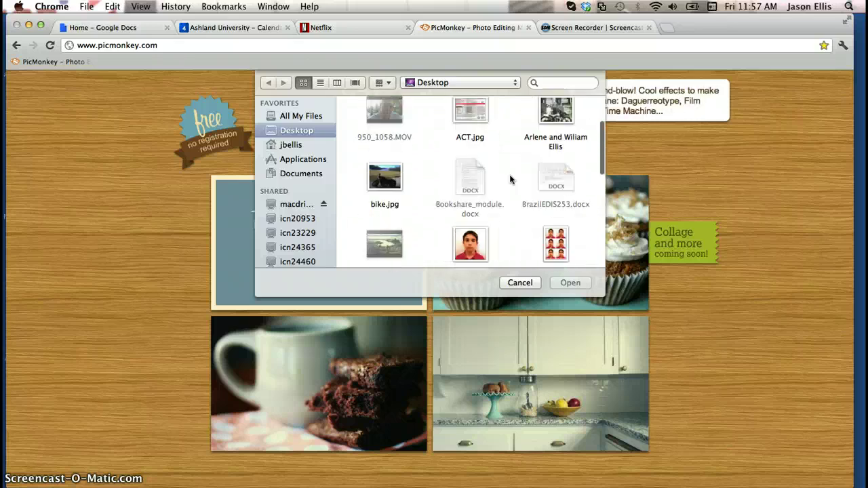
{"action": "scroll", "coordinate": [510, 179], "scroll_direction": "up", "scroll_amount": 3}
{"action": "scroll", "coordinate": [511, 179], "scroll_direction": "down", "scroll_amount": 8}
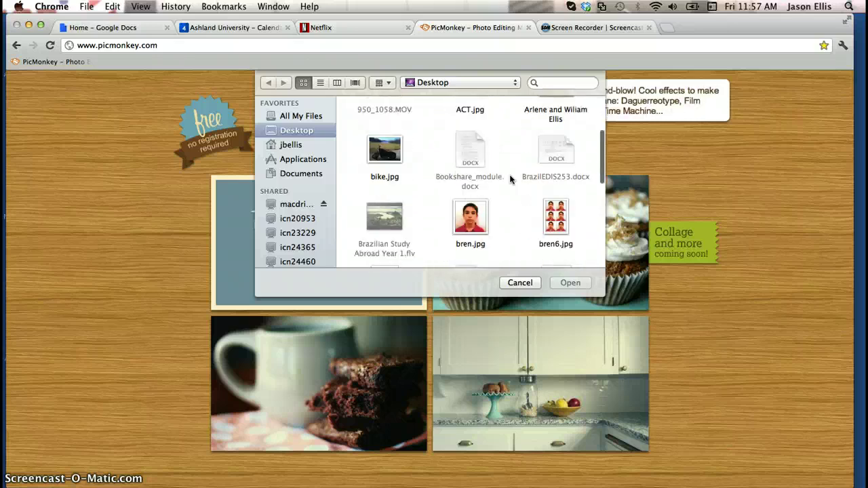
{"action": "scroll", "coordinate": [510, 179], "scroll_direction": "down", "scroll_amount": 4}
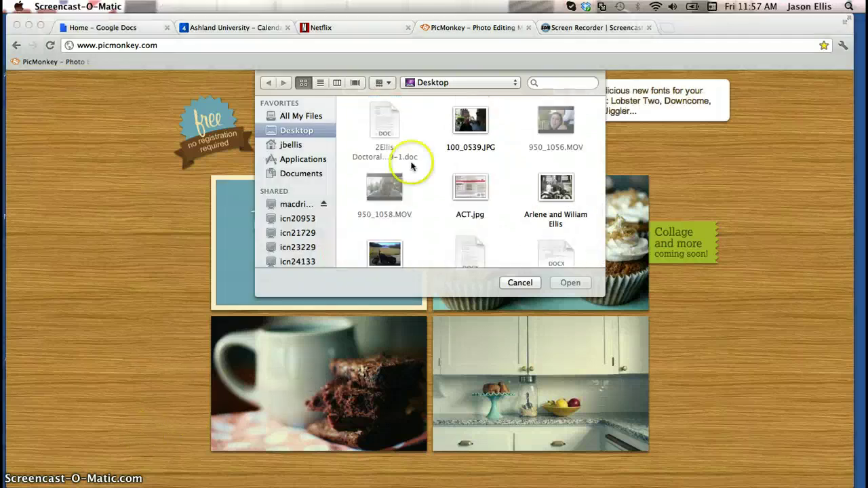
{"action": "left_click", "coordinate": [471, 129]}
{"action": "left_click", "coordinate": [471, 128]}
{"action": "left_click", "coordinate": [584, 284]}
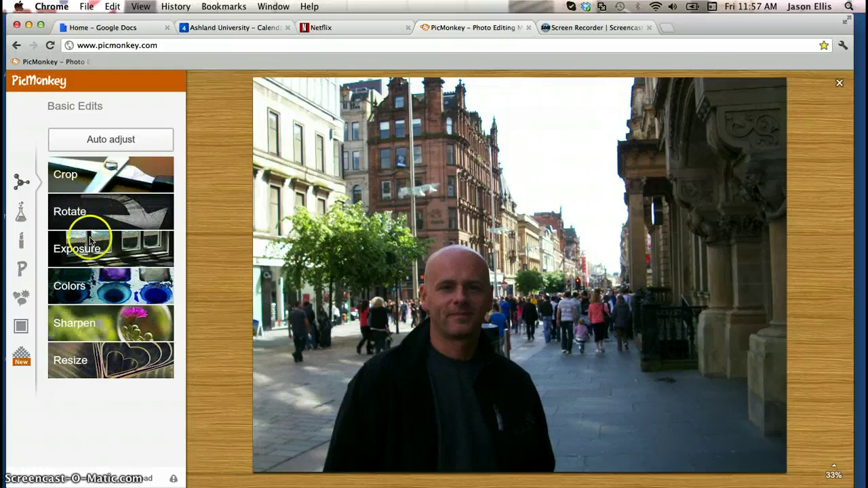
- Crop the photo around the man to about 1303 x 1297 pixels, without fixed proportions
{"action": "left_click", "coordinate": [100, 179]}
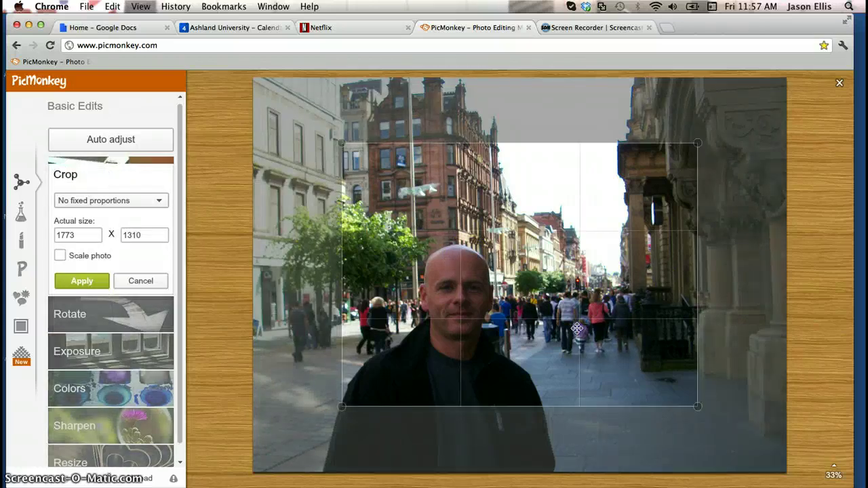
{"action": "left_click_drag", "start_coordinate": [595, 311], "coordinate": [555, 346]}
{"action": "left_click_drag", "start_coordinate": [657, 179], "coordinate": [581, 183]}
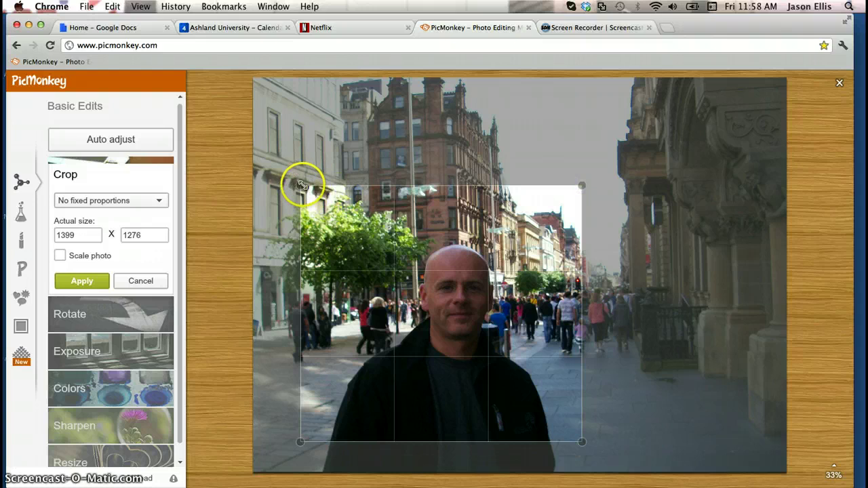
{"action": "left_click_drag", "start_coordinate": [314, 180], "coordinate": [320, 182]}
{"action": "left_click", "coordinate": [78, 282]}
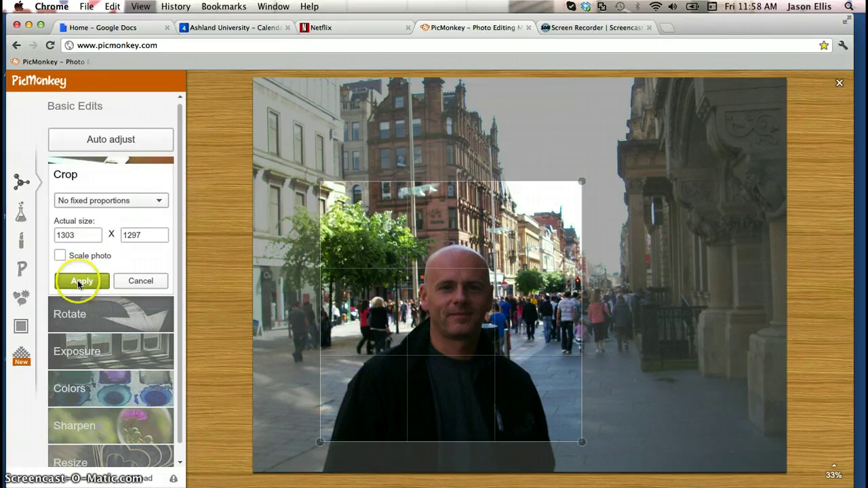
{"action": "left_click", "coordinate": [78, 283]}
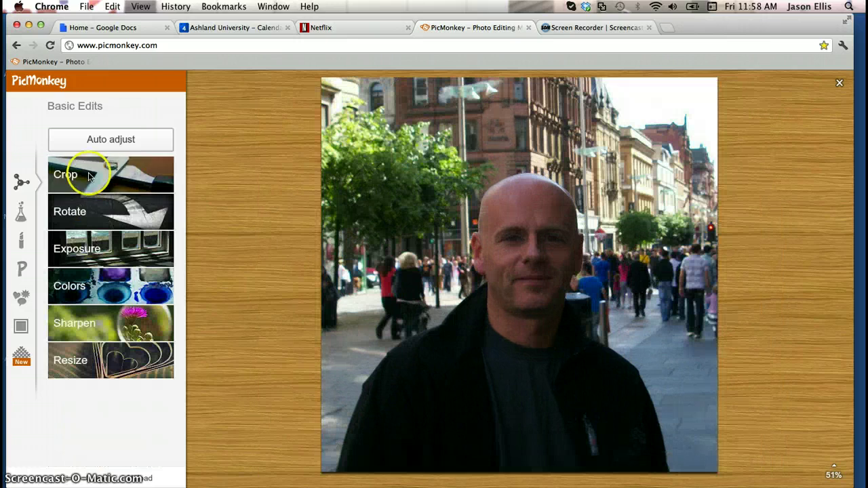
- Straighten the photo by -0.86 with Rotate and apply it
{"action": "left_click", "coordinate": [102, 211]}
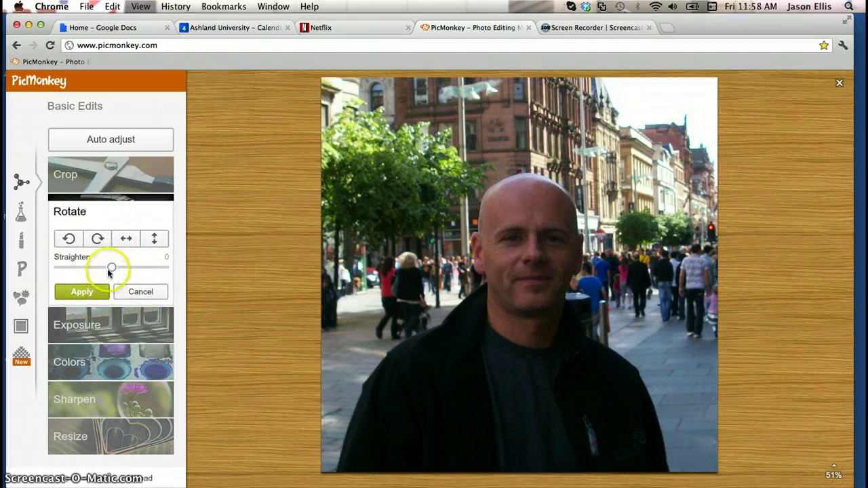
{"action": "left_click", "coordinate": [111, 268]}
{"action": "left_click_drag", "start_coordinate": [110, 269], "coordinate": [104, 271]}
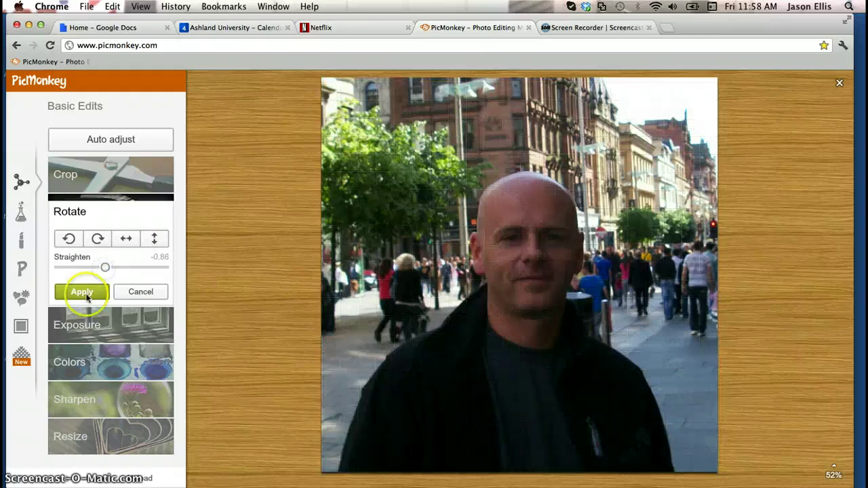
{"action": "left_click", "coordinate": [80, 291]}
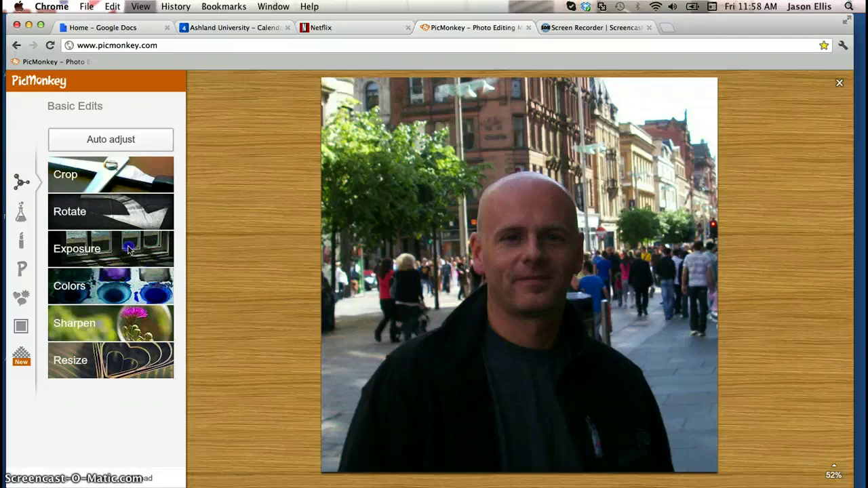
- Adjust the exposure with brightness 11, highlights 23, shadows 3 and a slight contrast change, and apply it
{"action": "left_click", "coordinate": [128, 250]}
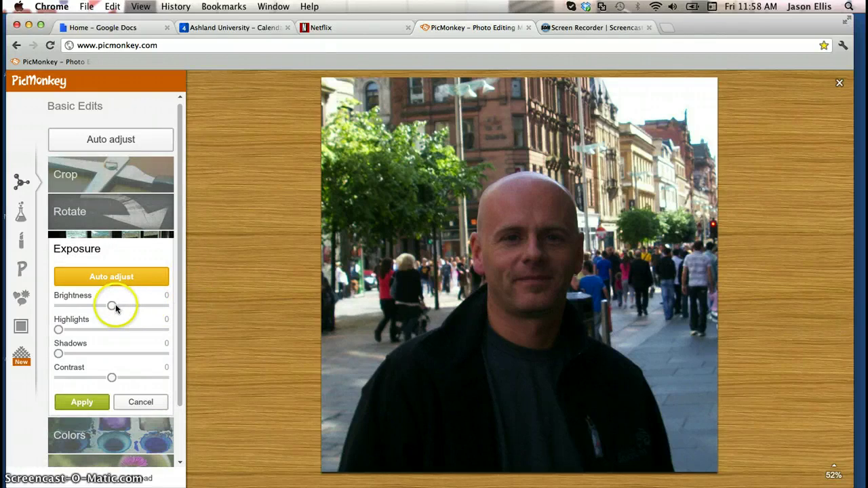
{"action": "left_click_drag", "start_coordinate": [112, 306], "coordinate": [119, 307]}
{"action": "left_click_drag", "start_coordinate": [65, 333], "coordinate": [64, 355]}
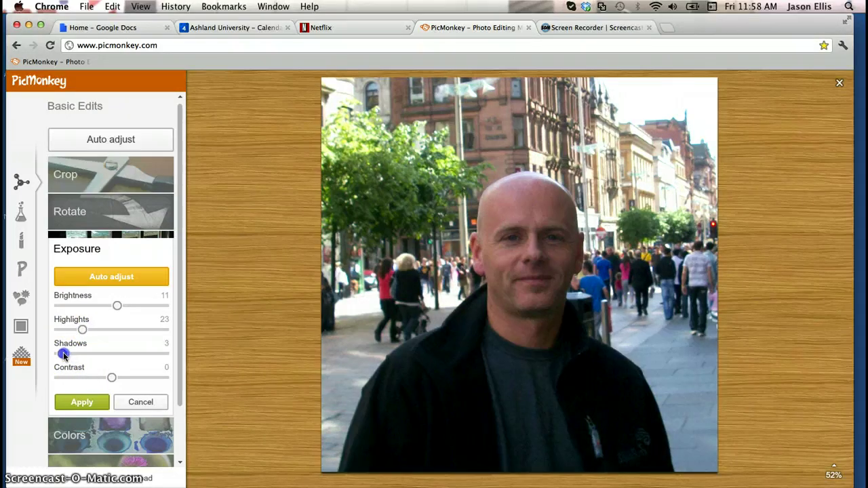
{"action": "left_click_drag", "start_coordinate": [112, 379], "coordinate": [108, 380]}
{"action": "left_click", "coordinate": [77, 402]}
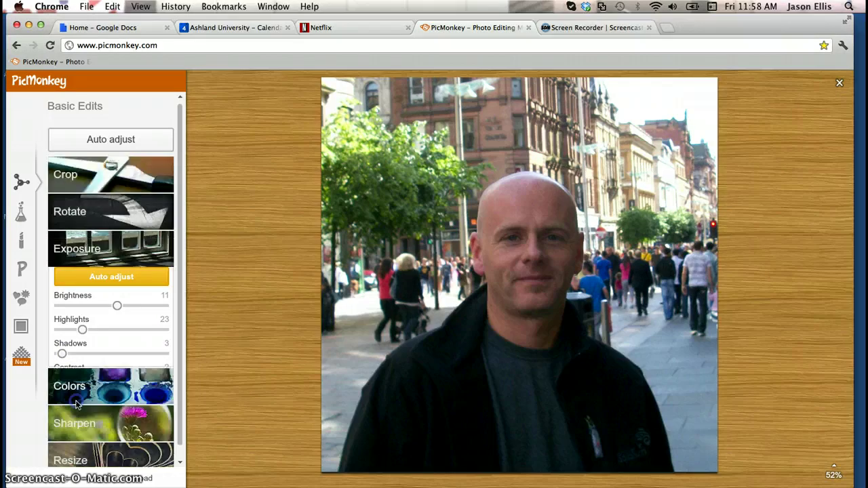
- Adjust the photo's colors to saturation 11 and temperature -5 and apply them
{"action": "left_click", "coordinate": [139, 335]}
{"action": "left_click", "coordinate": [117, 299]}
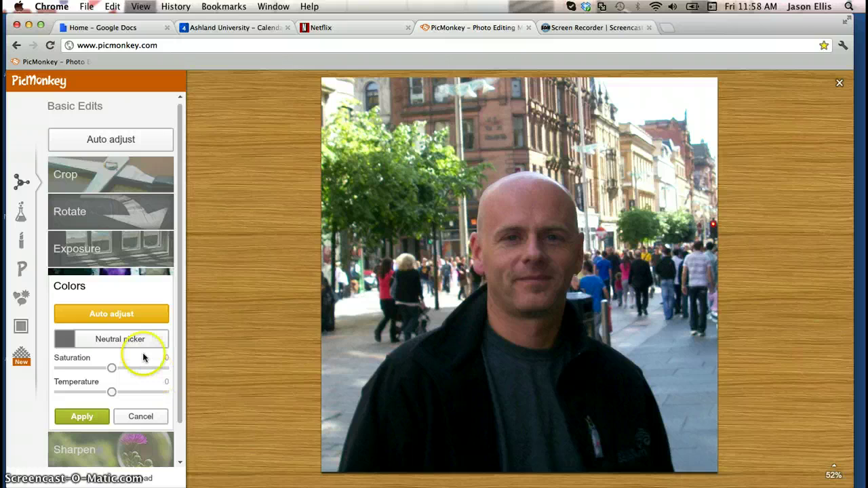
{"action": "left_click_drag", "start_coordinate": [113, 362], "coordinate": [110, 370]}
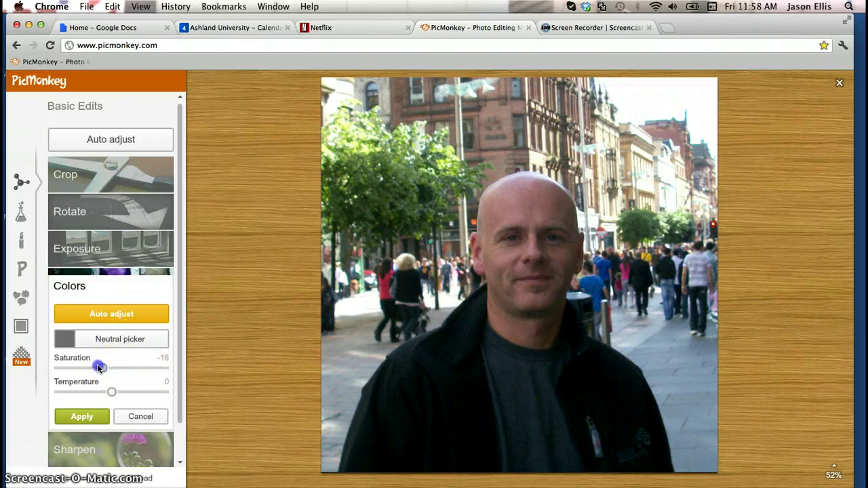
{"action": "mouse_move", "coordinate": [80, 363]}
{"action": "left_mouse_down"}
{"action": "mouse_move", "coordinate": [54, 356]}
{"action": "mouse_move", "coordinate": [192, 373]}
{"action": "mouse_move", "coordinate": [93, 373]}
{"action": "left_mouse_up"}
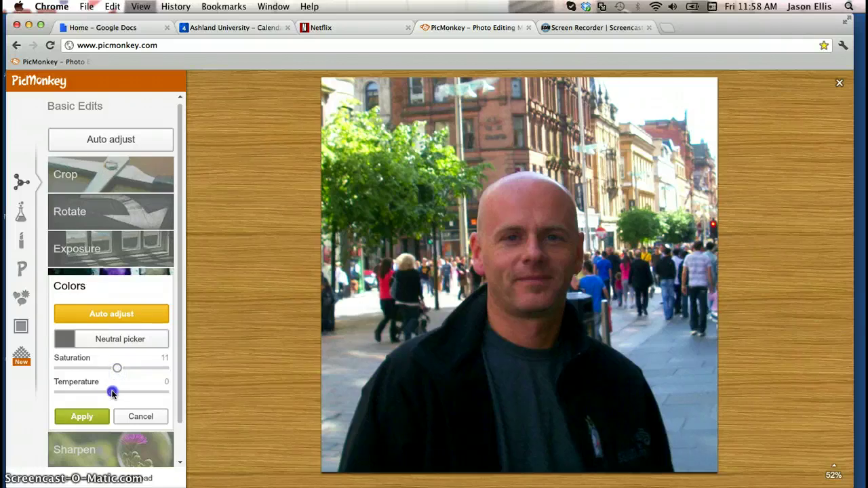
{"action": "mouse_move", "coordinate": [113, 394]}
{"action": "left_mouse_down"}
{"action": "mouse_move", "coordinate": [167, 393]}
{"action": "mouse_move", "coordinate": [35, 396]}
{"action": "mouse_move", "coordinate": [103, 393]}
{"action": "left_mouse_up"}
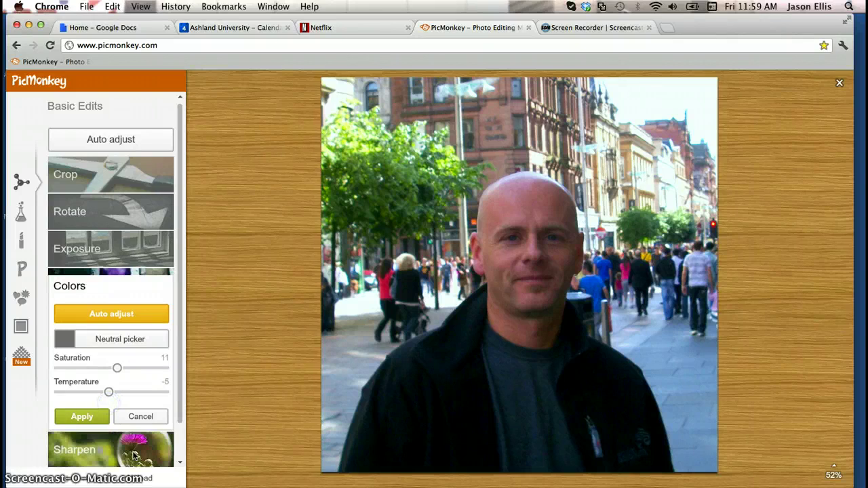
{"action": "left_click", "coordinate": [81, 417]}
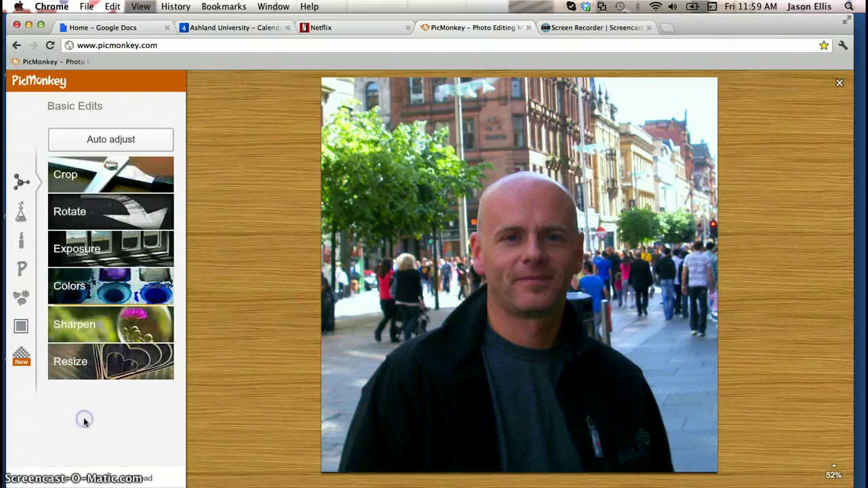
- Sharpen the photo with sharpness 6 and clarity about 33%, and apply it
{"action": "left_click", "coordinate": [95, 323]}
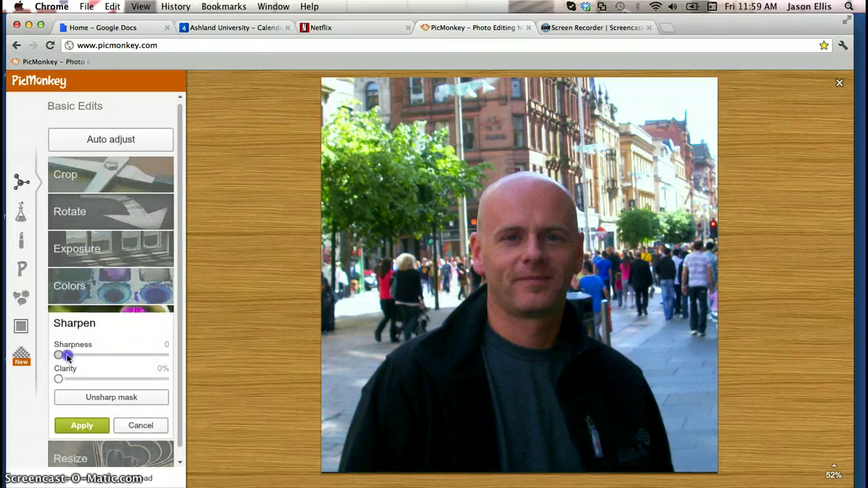
{"action": "left_click_drag", "start_coordinate": [67, 357], "coordinate": [179, 355]}
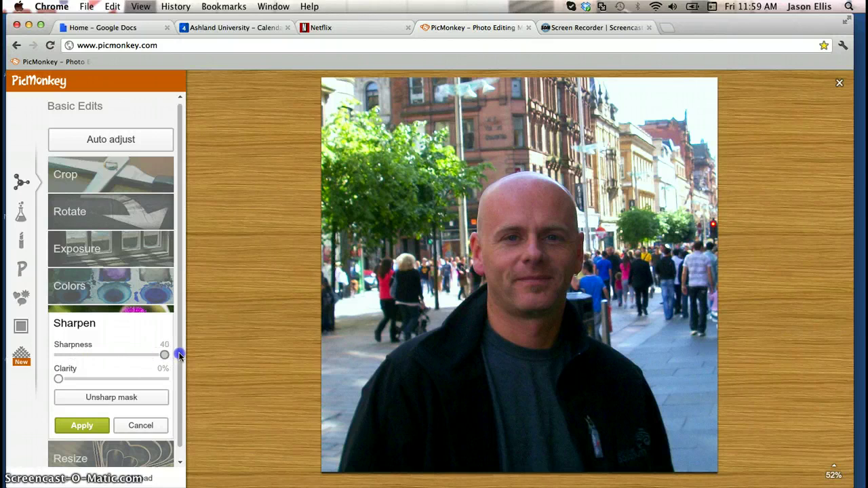
{"action": "left_click", "coordinate": [65, 354]}
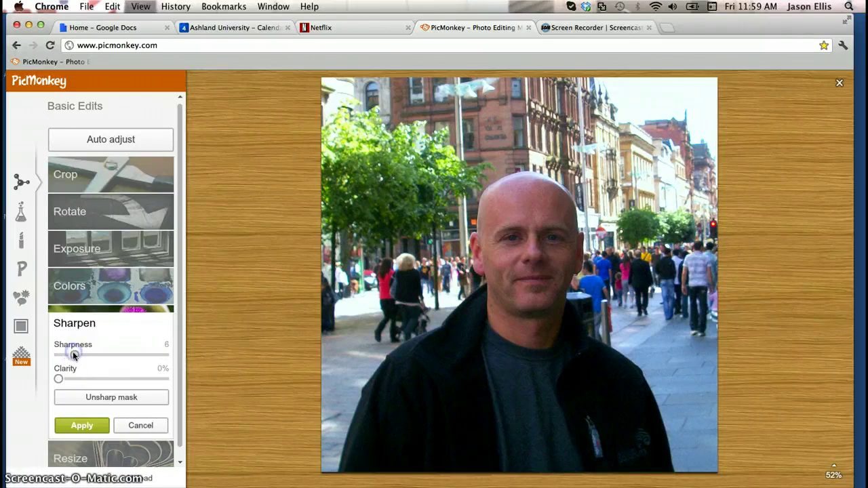
{"action": "left_click_drag", "start_coordinate": [59, 378], "coordinate": [98, 382]}
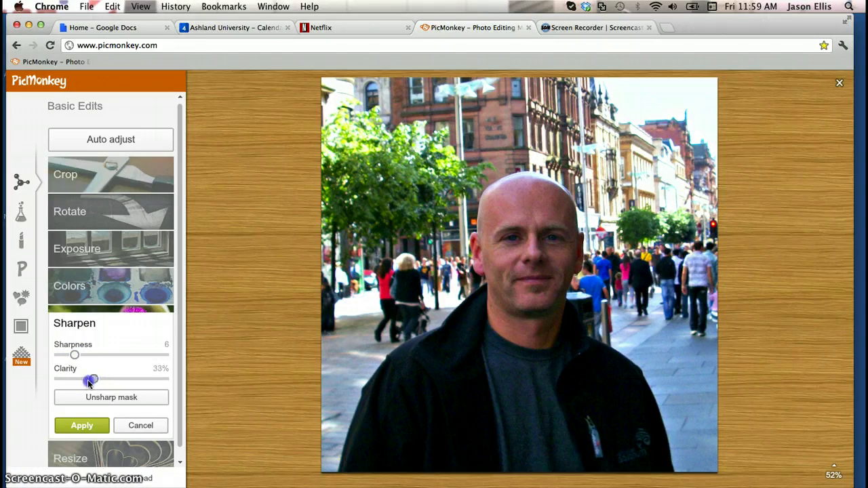
{"action": "left_click", "coordinate": [82, 425]}
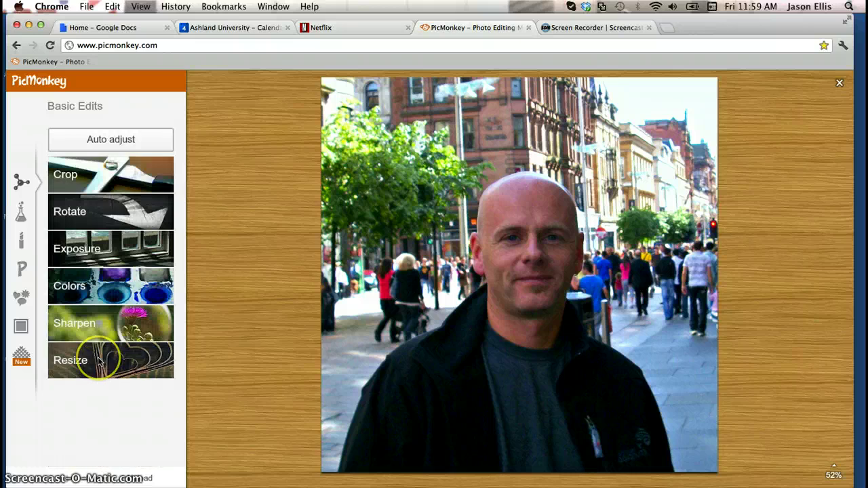
- Look at the resize options for the photo and cancel out of them
{"action": "left_click", "coordinate": [98, 361]}
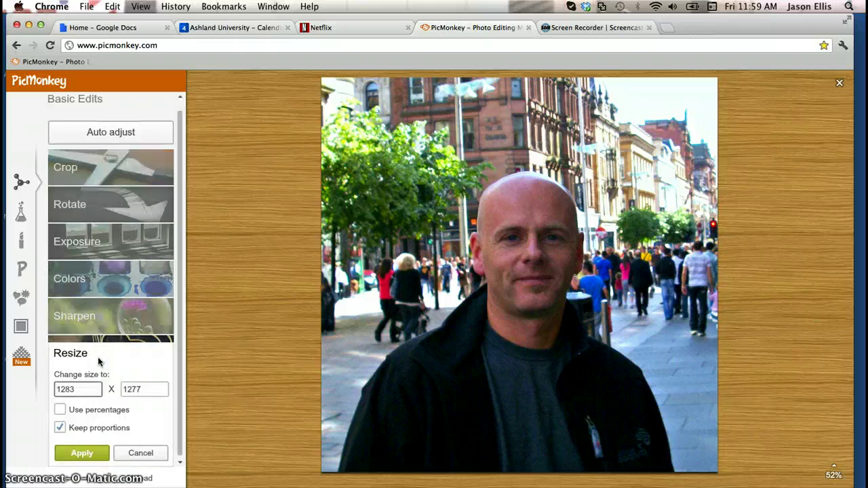
{"action": "left_click", "coordinate": [135, 452]}
- Preview the Orton, Cross Process and Dusk effects on the photo, cancelling each one
{"action": "left_click", "coordinate": [22, 211]}
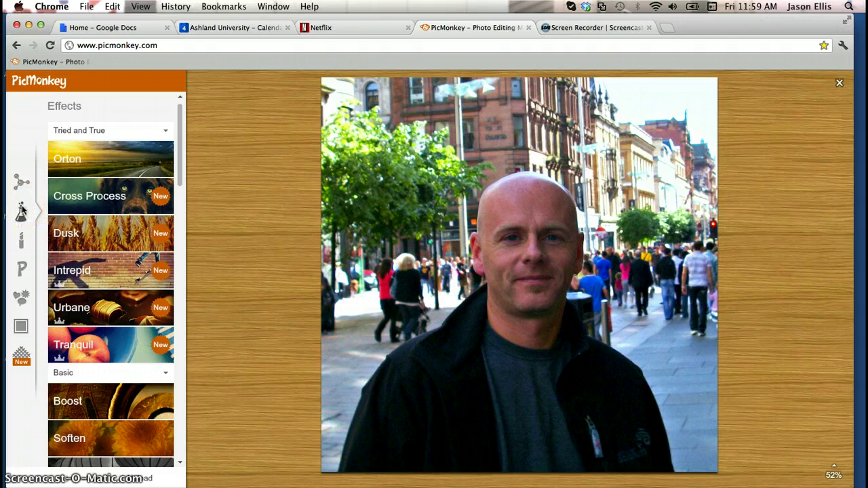
{"action": "left_click", "coordinate": [105, 164]}
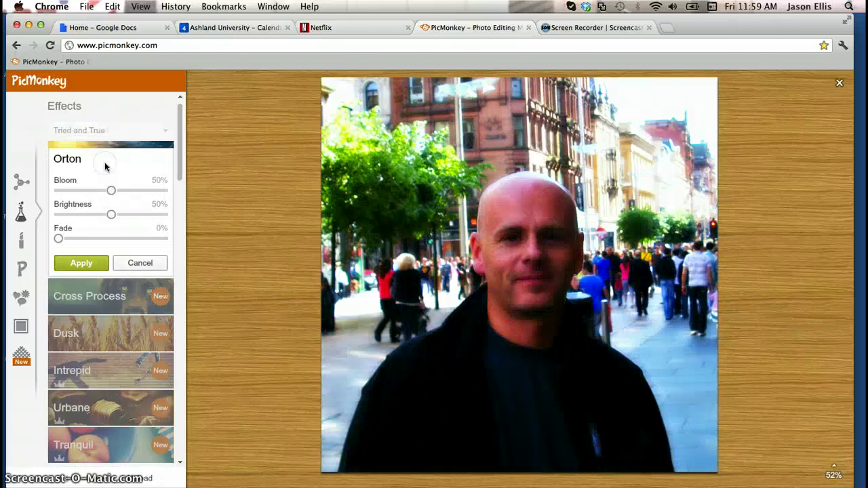
{"action": "left_click", "coordinate": [139, 263]}
{"action": "left_click", "coordinate": [105, 202]}
{"action": "left_click", "coordinate": [143, 271]}
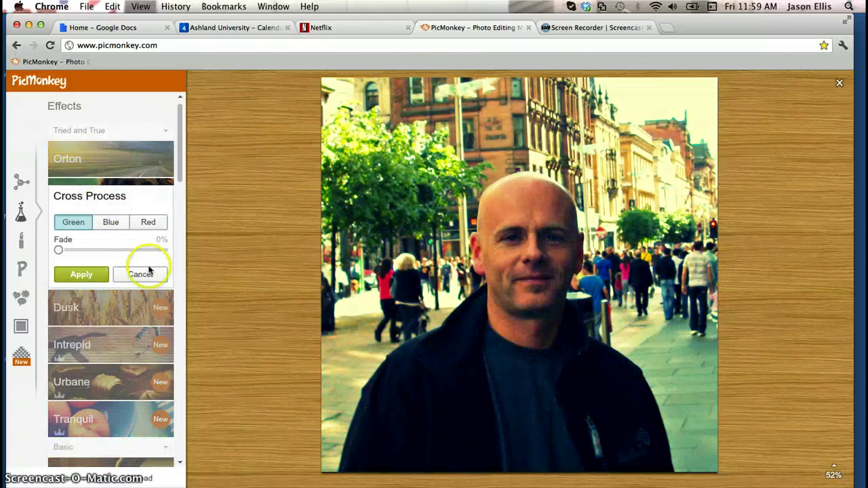
{"action": "left_click", "coordinate": [123, 231]}
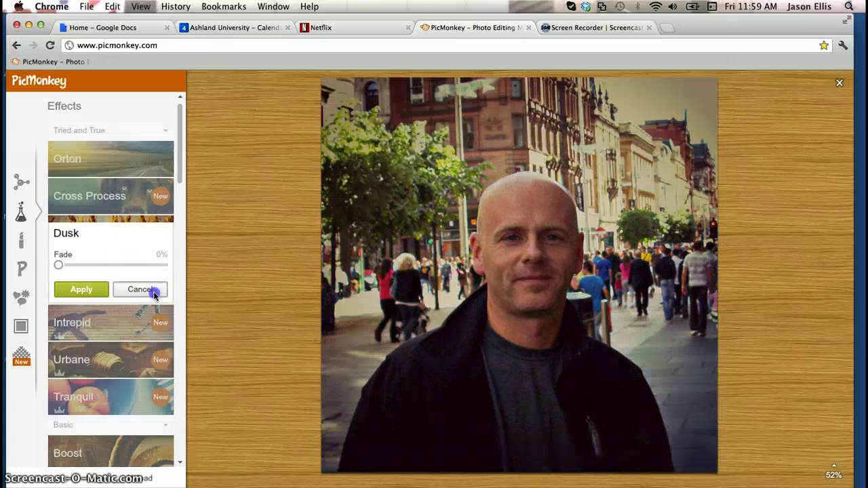
{"action": "left_click", "coordinate": [153, 294]}
- Choose the Focal B&W effect, set its focal size to 36%, and center the color focus area on the man's face
{"action": "scroll", "coordinate": [147, 253], "scroll_direction": "down", "scroll_amount": 10}
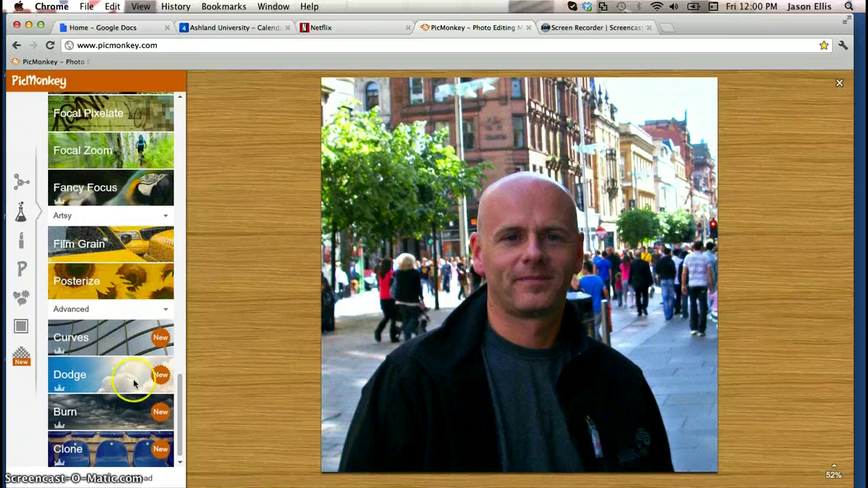
{"action": "scroll", "coordinate": [144, 396], "scroll_direction": "up", "scroll_amount": 10}
{"action": "scroll", "coordinate": [144, 397], "scroll_direction": "down", "scroll_amount": 5}
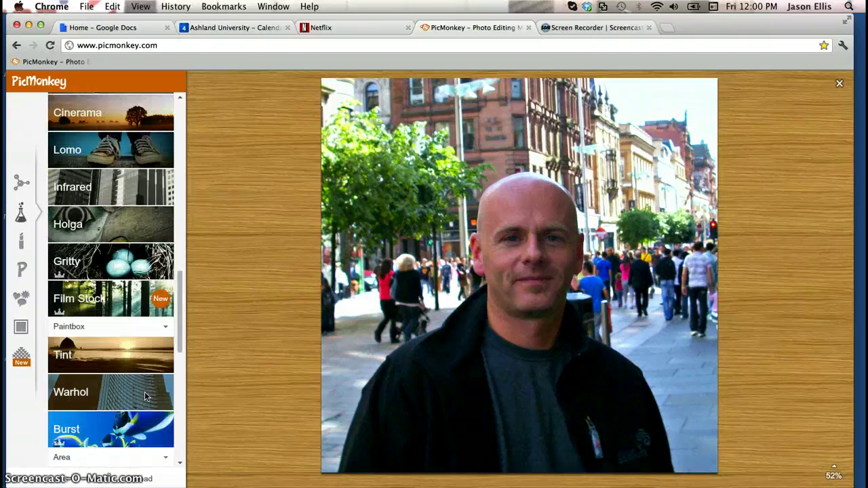
{"action": "scroll", "coordinate": [145, 397], "scroll_direction": "down", "scroll_amount": 6}
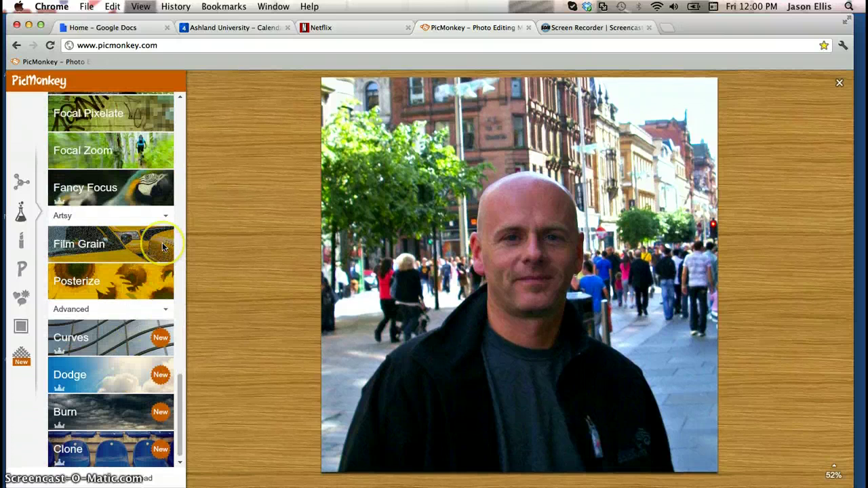
{"action": "scroll", "coordinate": [163, 248], "scroll_direction": "up", "scroll_amount": 4}
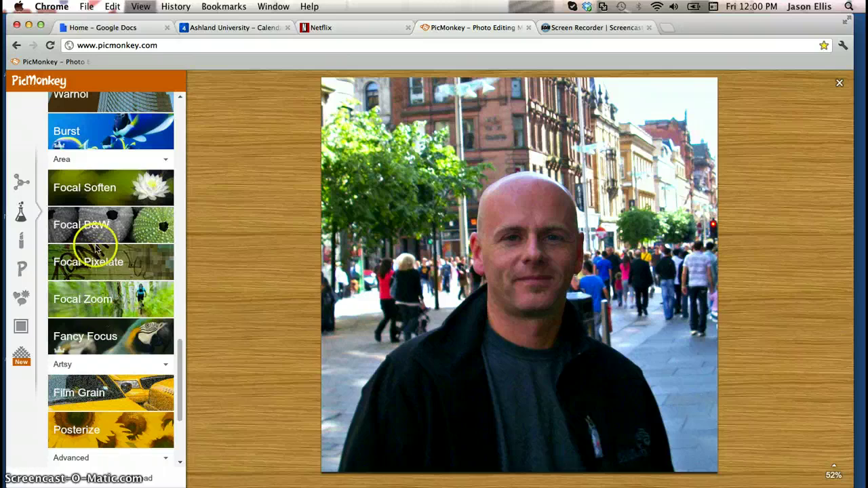
{"action": "left_click", "coordinate": [105, 220]}
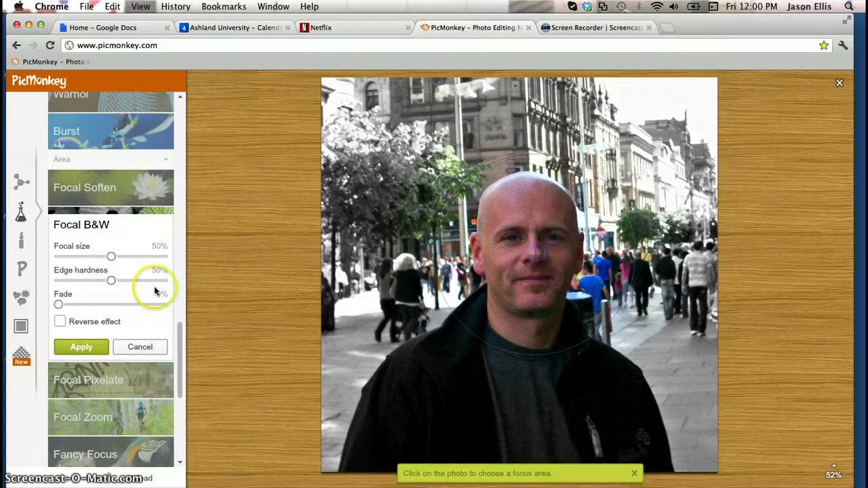
{"action": "left_click_drag", "start_coordinate": [111, 257], "coordinate": [100, 256]}
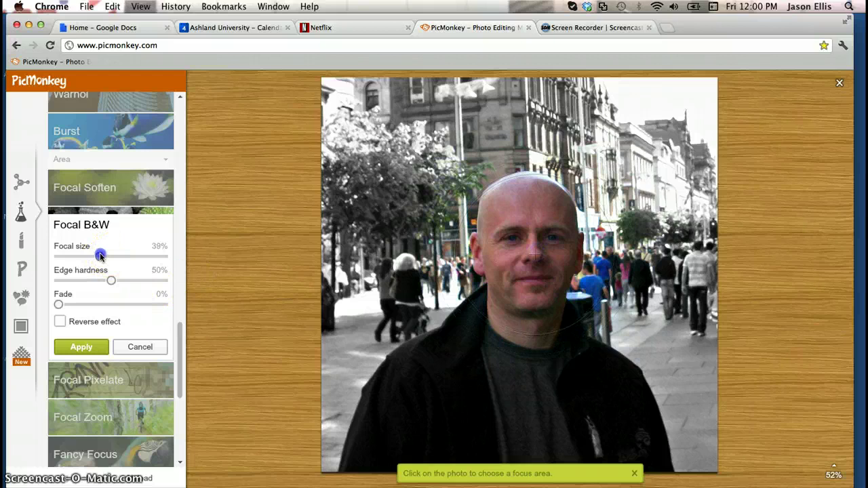
{"action": "left_click", "coordinate": [510, 276]}
{"action": "left_click", "coordinate": [508, 267]}
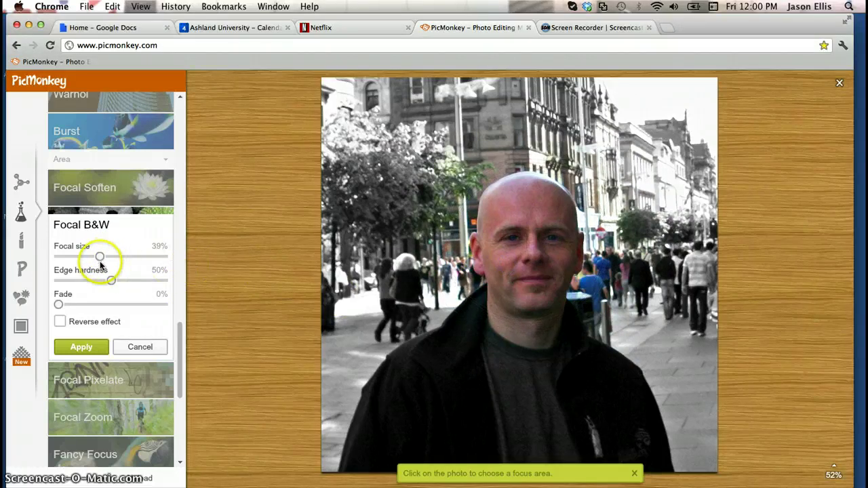
{"action": "left_click_drag", "start_coordinate": [100, 256], "coordinate": [96, 259]}
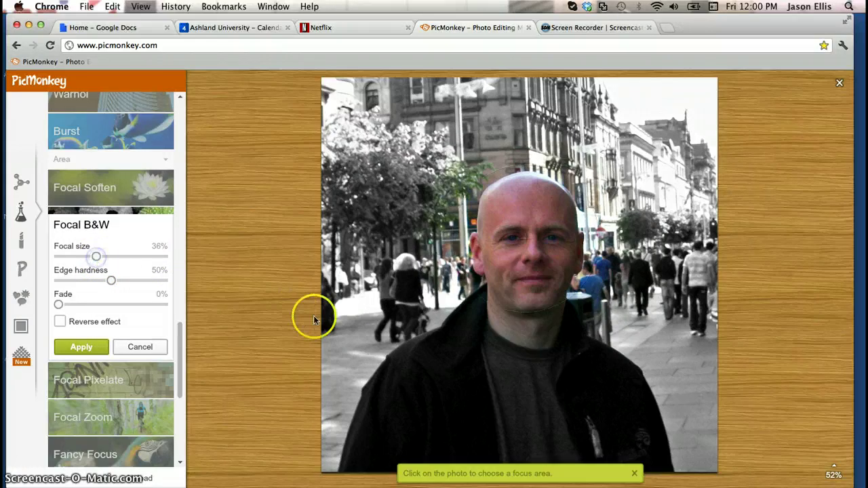
{"action": "left_click", "coordinate": [508, 288]}
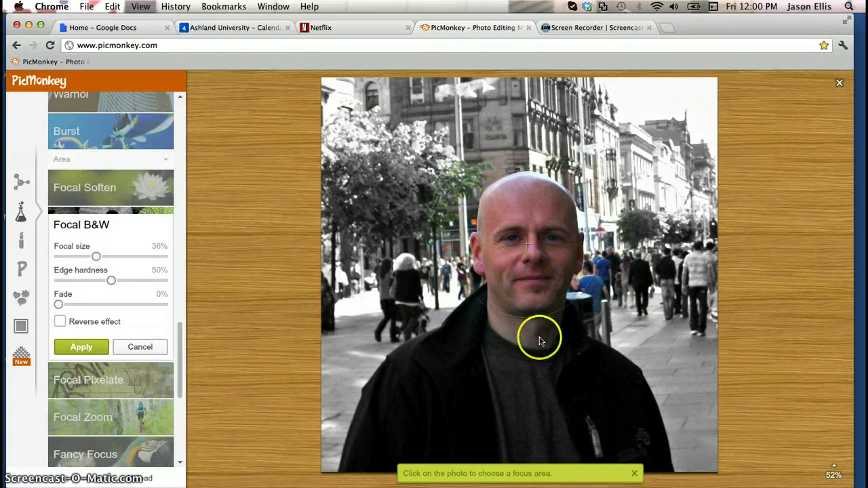
- Set the Focal B&W edge hardness to 23%, keep the fade at 0%, and apply the effect
{"action": "left_click", "coordinate": [111, 284]}
{"action": "left_click_drag", "start_coordinate": [107, 284], "coordinate": [192, 288]}
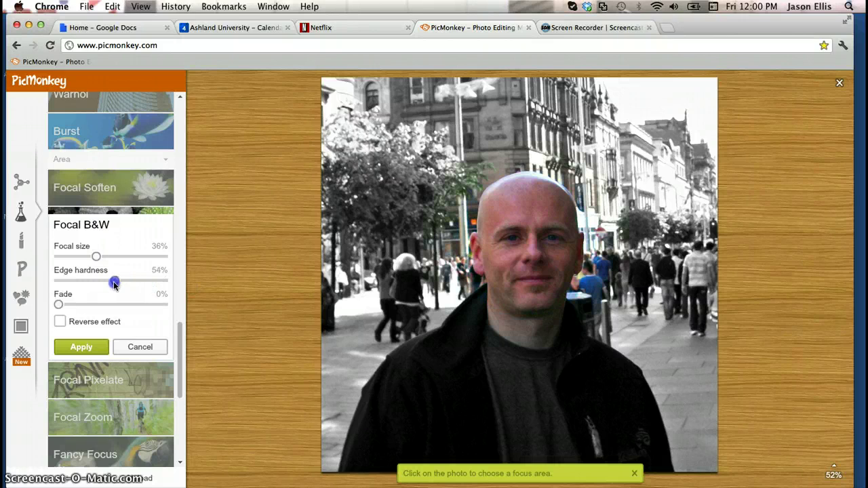
{"action": "mouse_move", "coordinate": [97, 283]}
{"action": "left_mouse_down"}
{"action": "mouse_move", "coordinate": [72, 282]}
{"action": "mouse_move", "coordinate": [111, 287]}
{"action": "mouse_move", "coordinate": [79, 283]}
{"action": "left_mouse_up"}
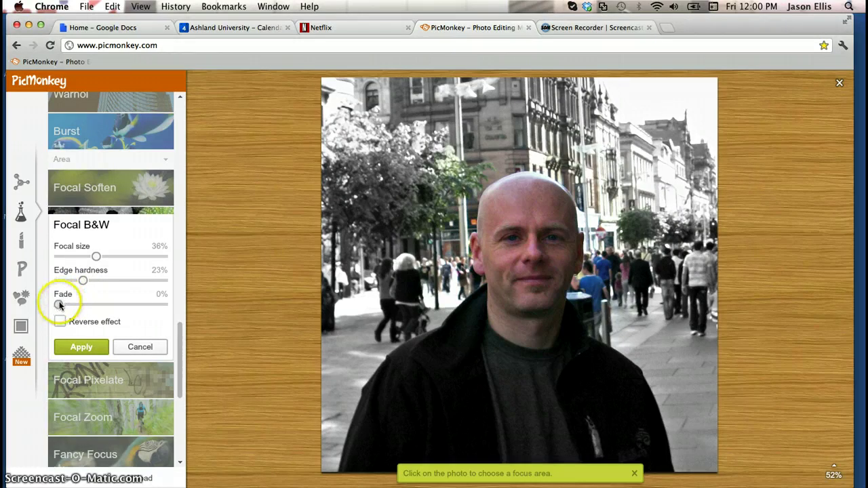
{"action": "mouse_move", "coordinate": [58, 305]}
{"action": "left_mouse_down"}
{"action": "mouse_move", "coordinate": [152, 305]}
{"action": "mouse_move", "coordinate": [55, 304]}
{"action": "left_mouse_up"}
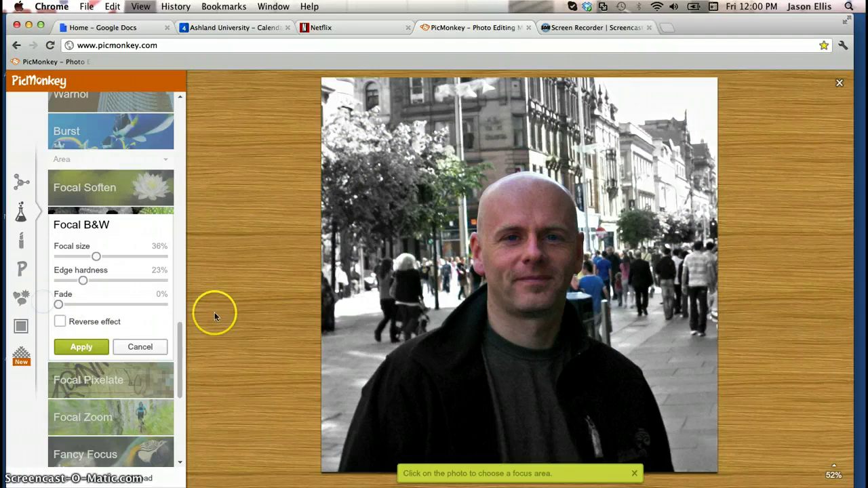
{"action": "left_click", "coordinate": [80, 348]}
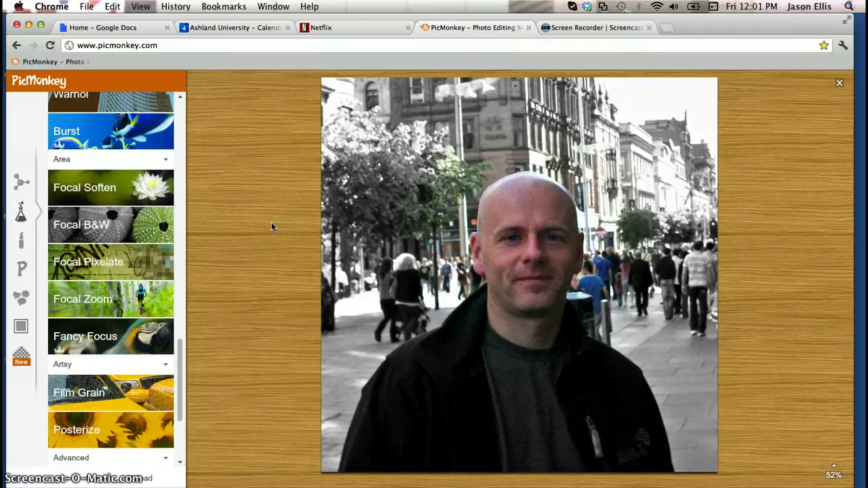
- Try the Wrinkle Remover touch-up at brush size 40 around the man's eyes and on his face
{"action": "left_click", "coordinate": [16, 242]}
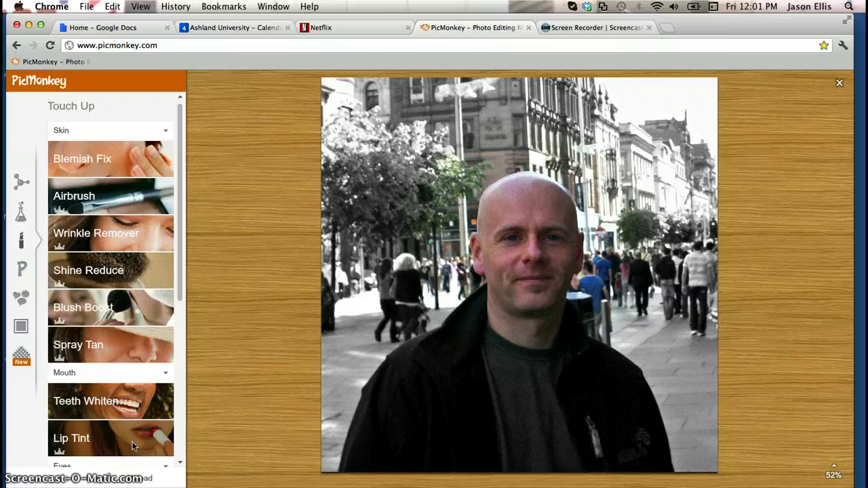
{"action": "left_click", "coordinate": [153, 437]}
{"action": "scroll", "coordinate": [116, 332], "scroll_direction": "down", "scroll_amount": 5}
{"action": "scroll", "coordinate": [117, 335], "scroll_direction": "up", "scroll_amount": 5}
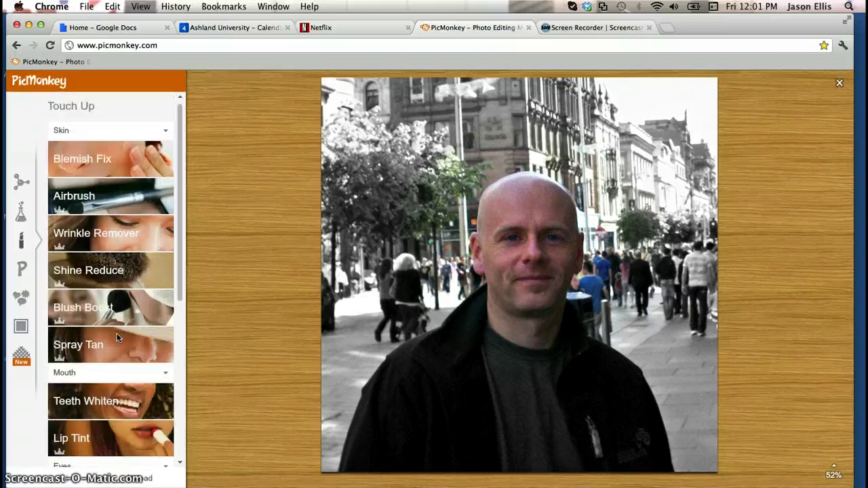
{"action": "scroll", "coordinate": [116, 333], "scroll_direction": "up", "scroll_amount": 1}
{"action": "left_click", "coordinate": [111, 200]}
{"action": "left_click", "coordinate": [112, 239]}
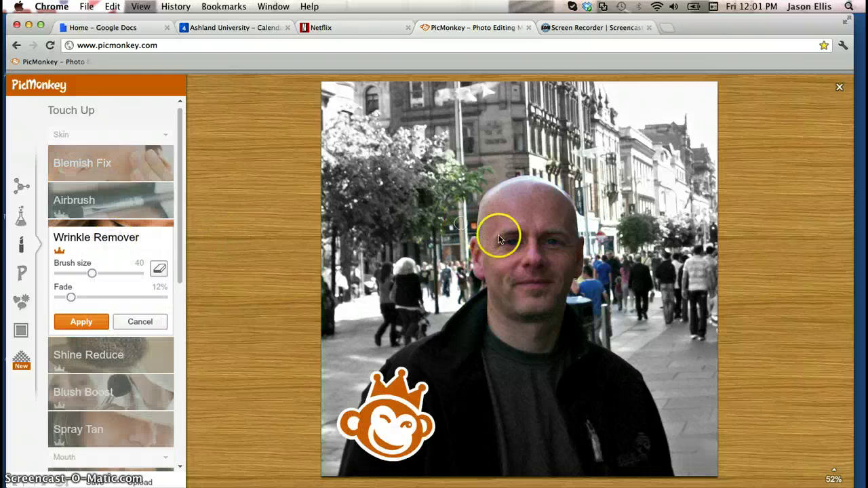
{"action": "left_click_drag", "start_coordinate": [499, 239], "coordinate": [492, 246]}
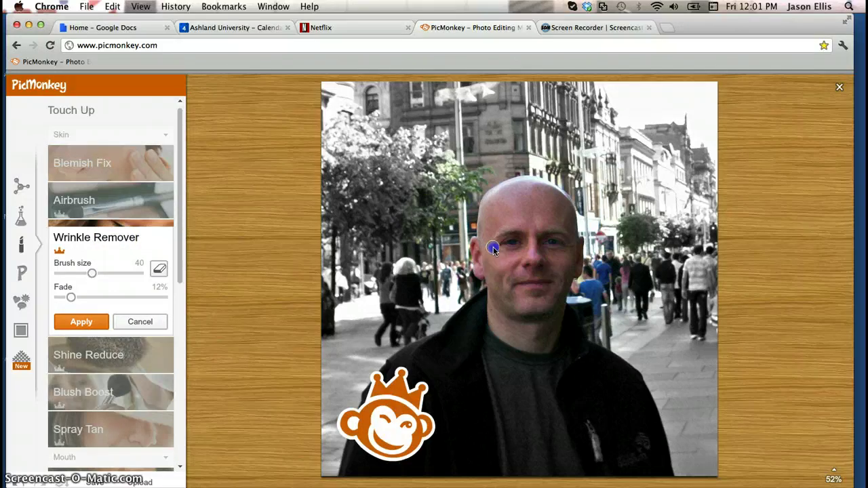
{"action": "left_click", "coordinate": [561, 252]}
{"action": "mouse_move", "coordinate": [591, 291]}
{"action": "left_mouse_down"}
{"action": "mouse_move", "coordinate": [559, 312]}
{"action": "mouse_move", "coordinate": [522, 303]}
{"action": "mouse_move", "coordinate": [522, 333]}
{"action": "mouse_move", "coordinate": [502, 351]}
{"action": "left_mouse_up"}
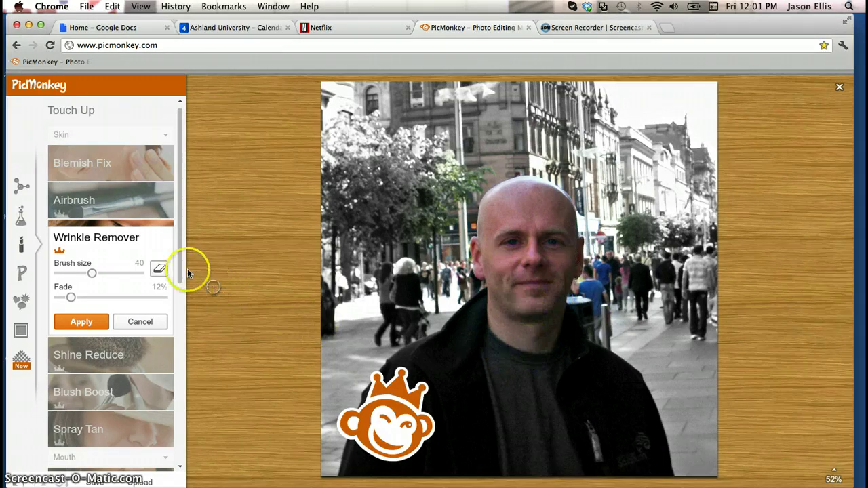
- Try to apply the Wrinkle Remover, dismiss the Royale effects offer, and cancel the touch-up
{"action": "left_click", "coordinate": [82, 324]}
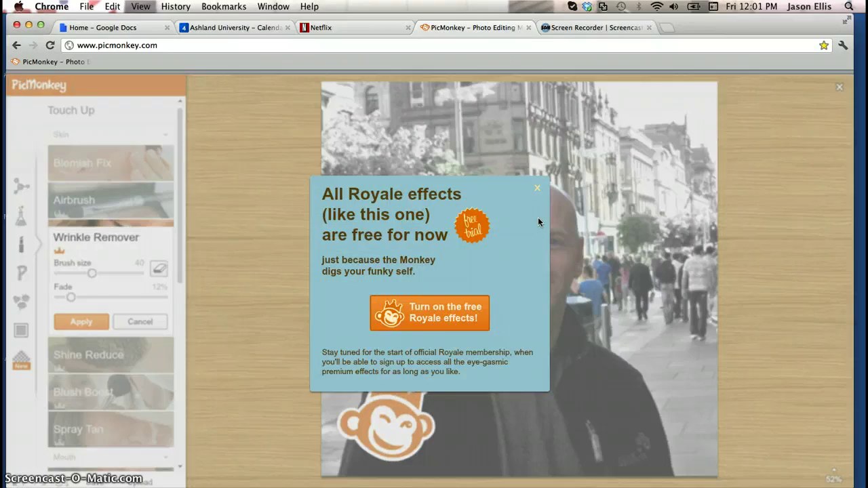
{"action": "left_click_drag", "start_coordinate": [484, 278], "coordinate": [546, 178]}
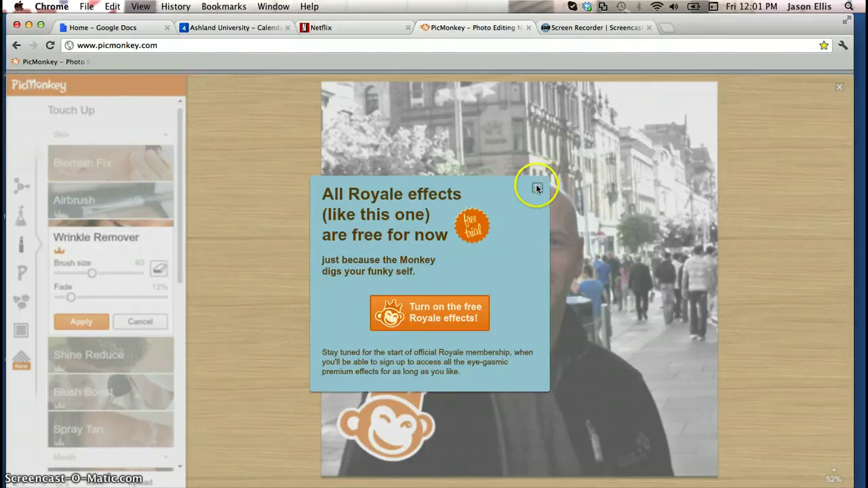
{"action": "left_click", "coordinate": [536, 187]}
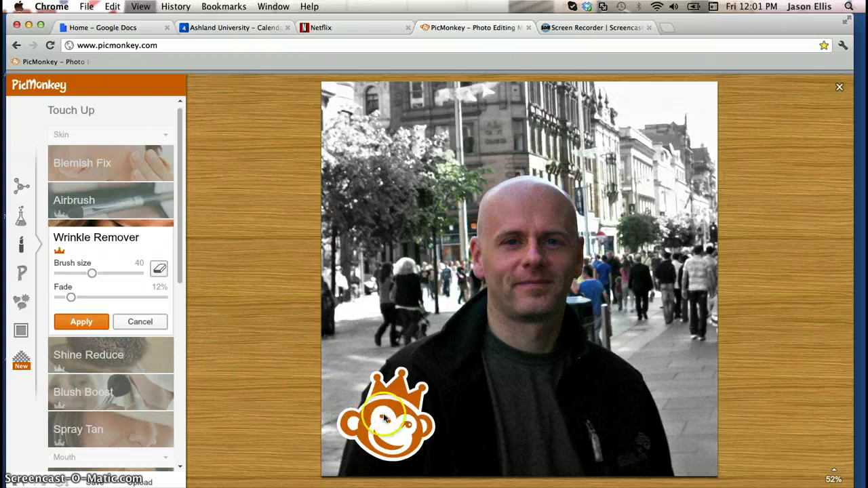
{"action": "left_click", "coordinate": [140, 323]}
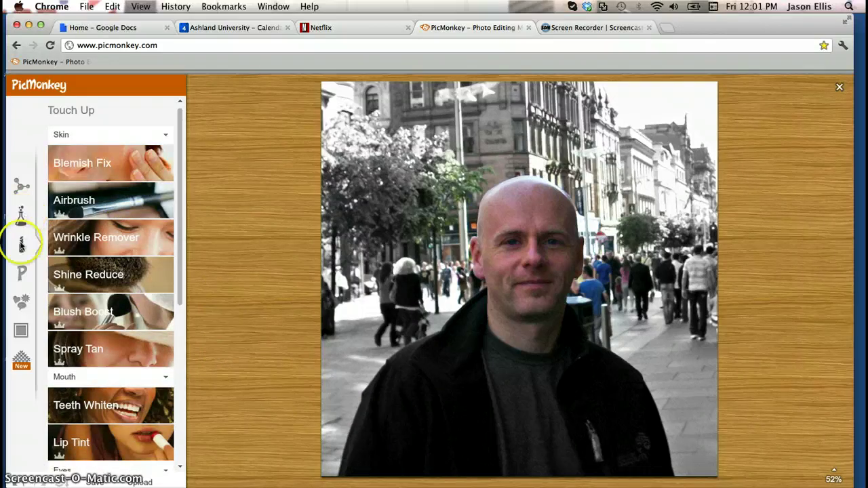
- Check the text and overlay options, and apply a Polaroid Frame with a blue background color to the photo
{"action": "left_click", "coordinate": [21, 275]}
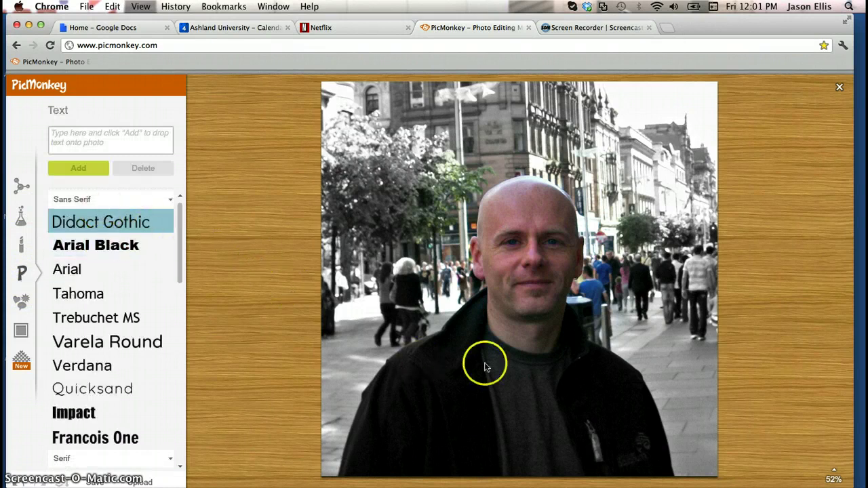
{"action": "left_click", "coordinate": [21, 302]}
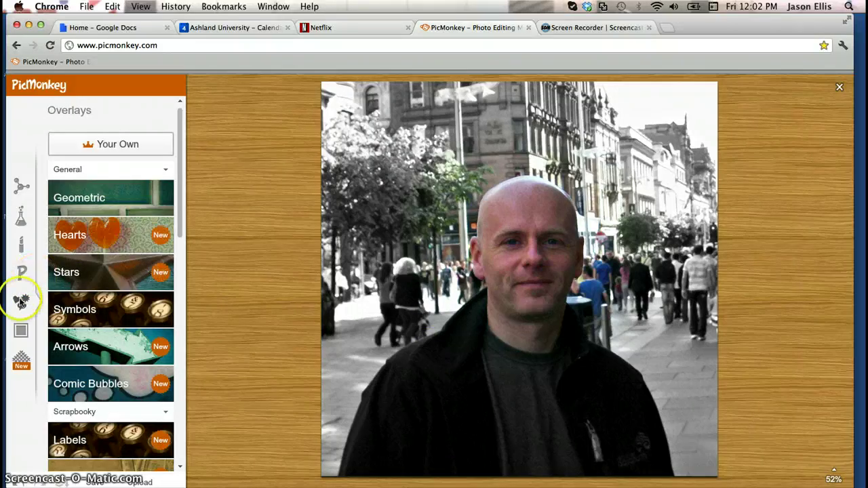
{"action": "left_click", "coordinate": [20, 334]}
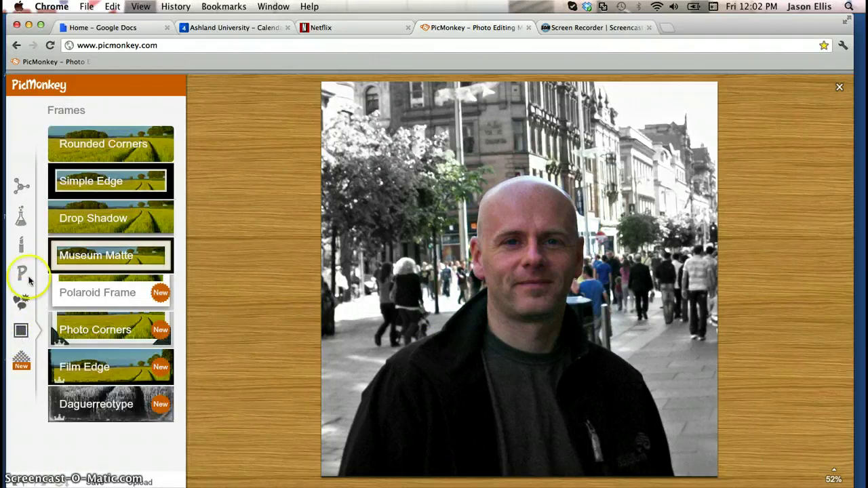
{"action": "left_click", "coordinate": [106, 295]}
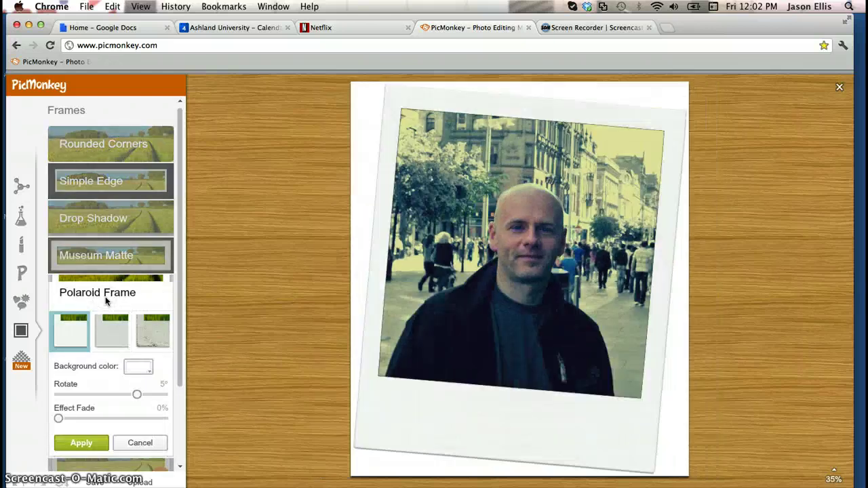
{"action": "left_click", "coordinate": [147, 369]}
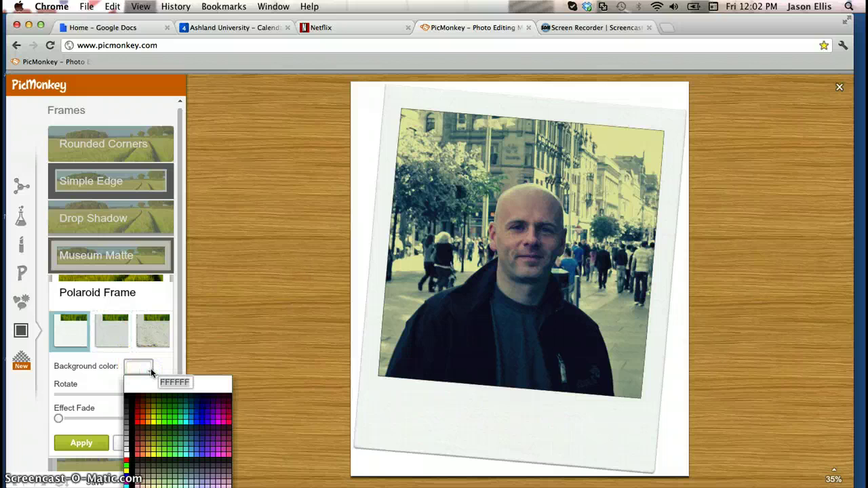
{"action": "left_click", "coordinate": [152, 377]}
{"action": "left_click_drag", "start_coordinate": [191, 407], "coordinate": [194, 427]}
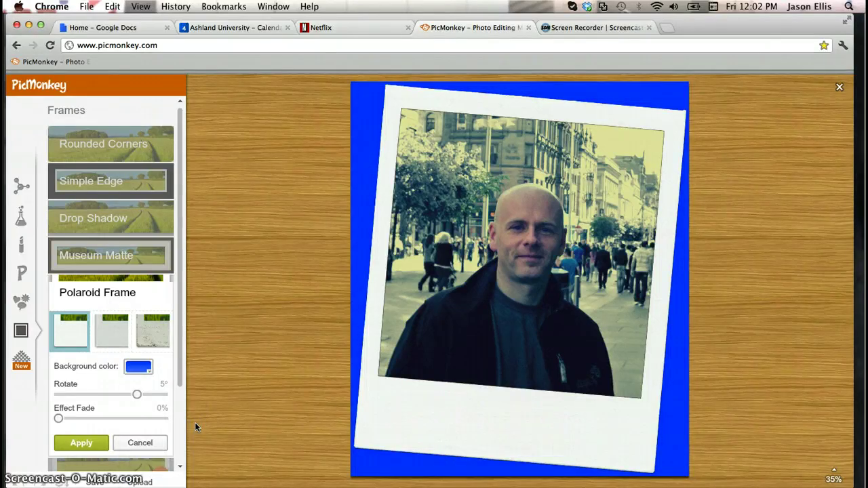
{"action": "left_click", "coordinate": [81, 441]}
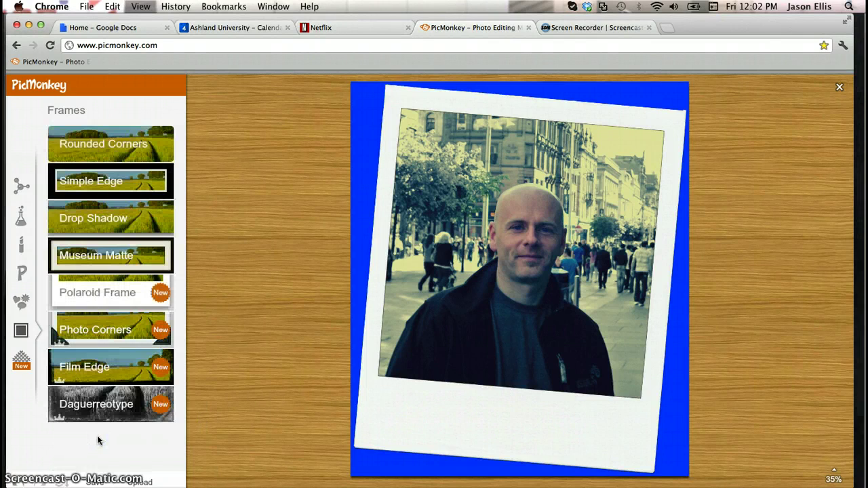
{"action": "left_click", "coordinate": [367, 447]}
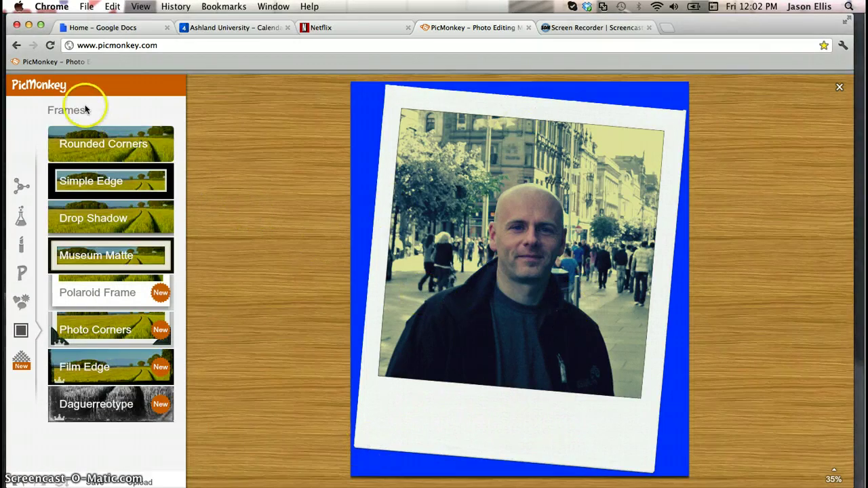
- Save the photo to the Desktop as framed.jpg at quality 8
{"action": "left_click", "coordinate": [95, 482]}
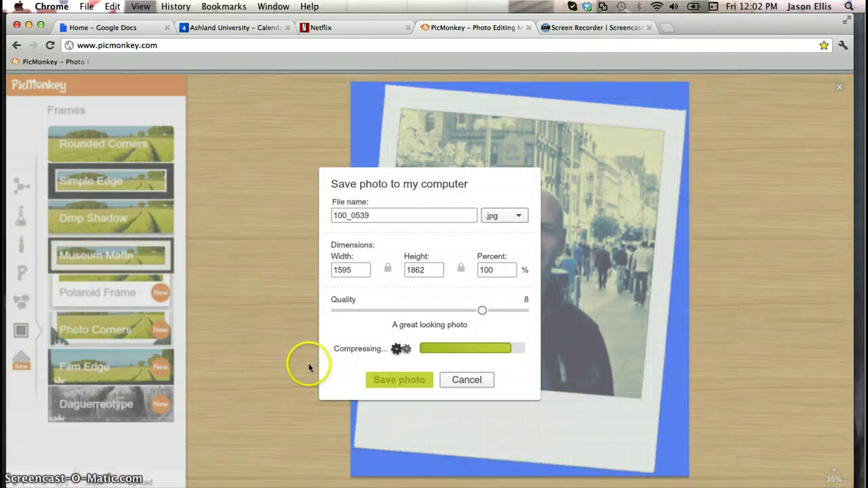
{"action": "left_click", "coordinate": [383, 216]}
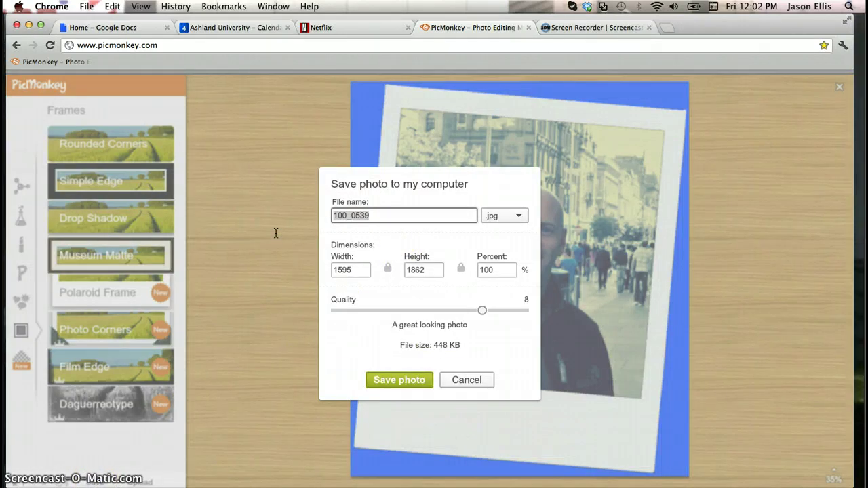
{"action": "type", "text": "framed"}
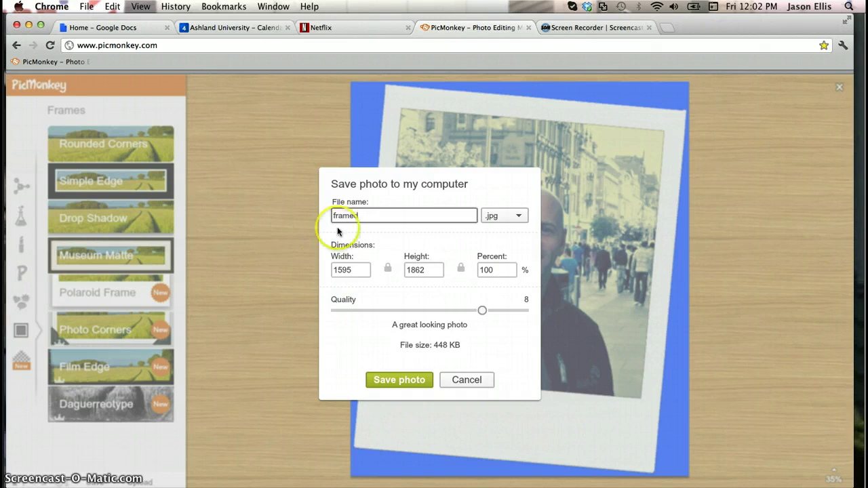
{"action": "left_click", "coordinate": [399, 380]}
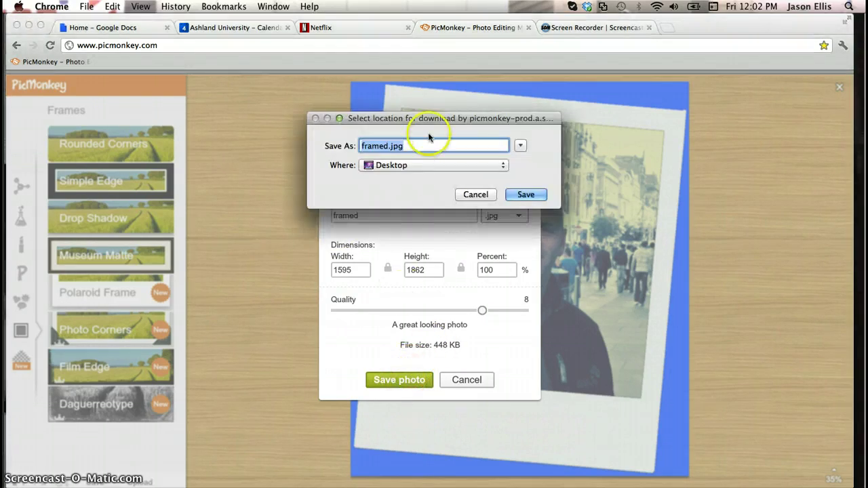
{"action": "left_click", "coordinate": [526, 195]}
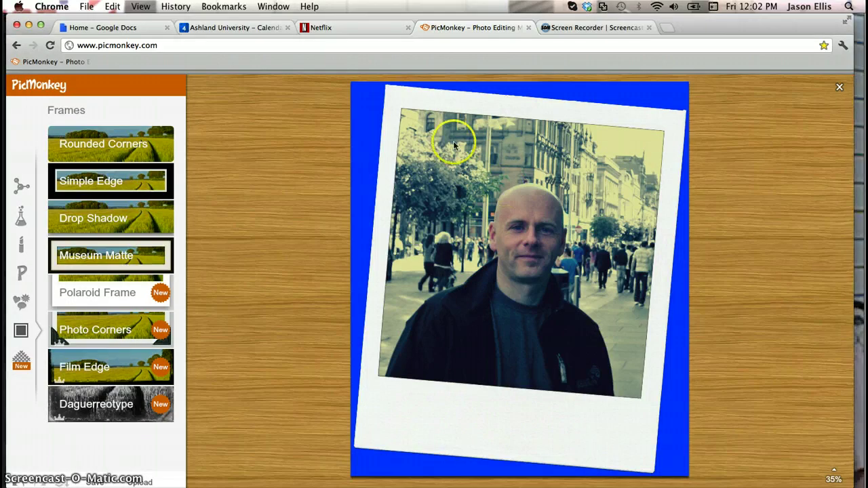
{"action": "left_click", "coordinate": [299, 487]}
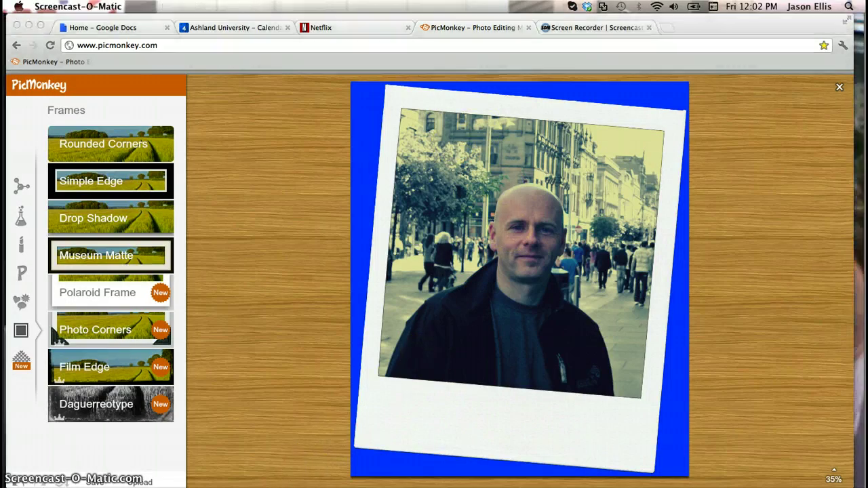